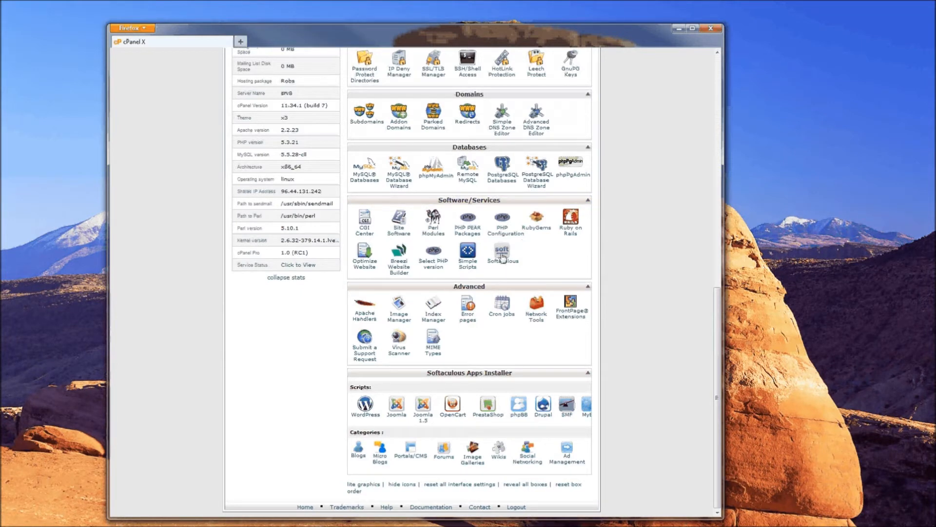
- Launch the Softaculous apps installer from cPanel's Software section
click(502, 256)
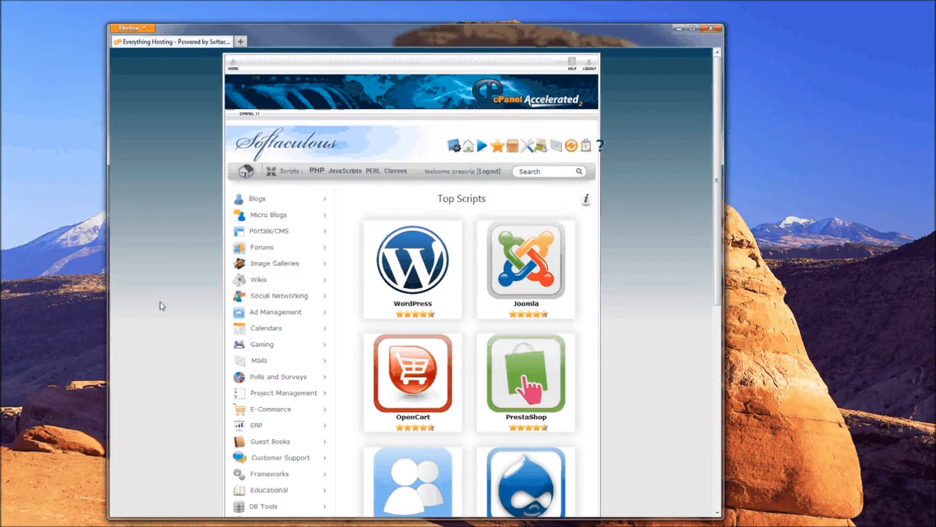
- Browse the top scripts, expand the Forums category and open the MyBB page
scroll(190, 232, down, 2)
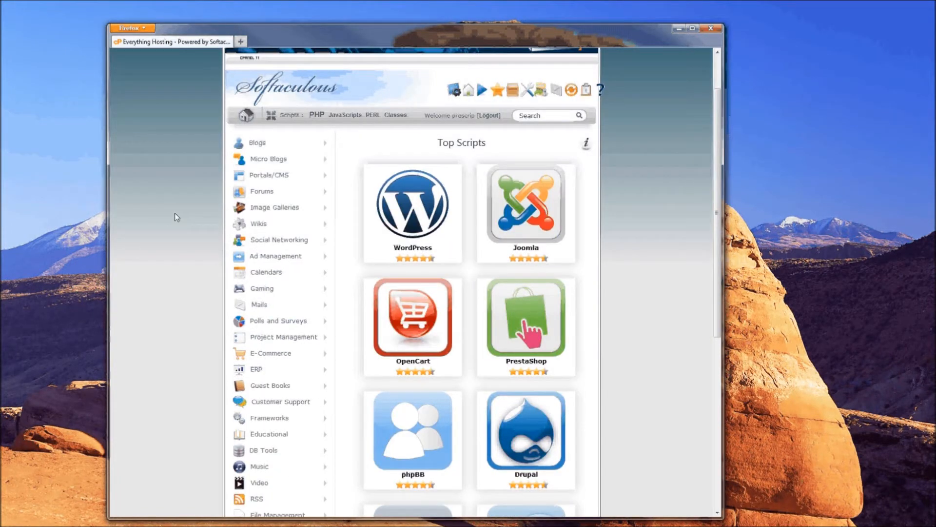
scroll(624, 260, down, 3)
scroll(629, 283, down, 3)
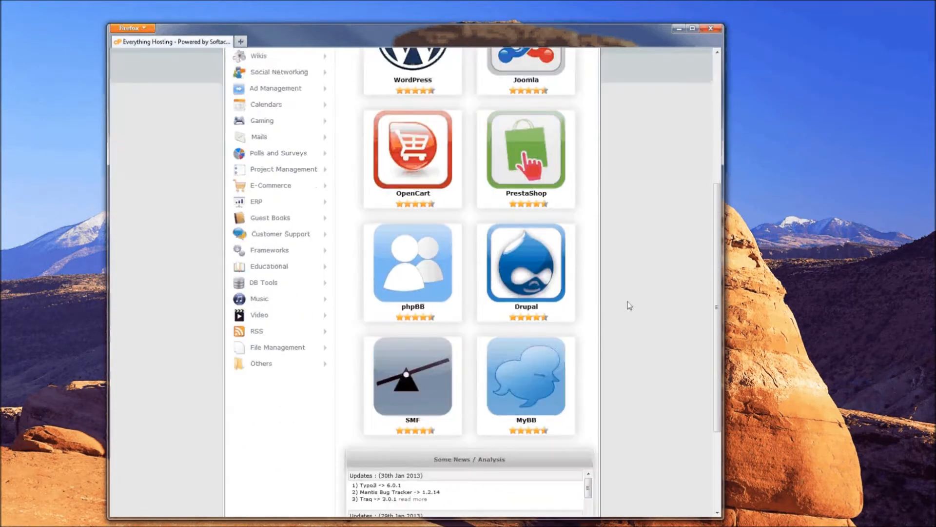
mouse_move(540, 357)
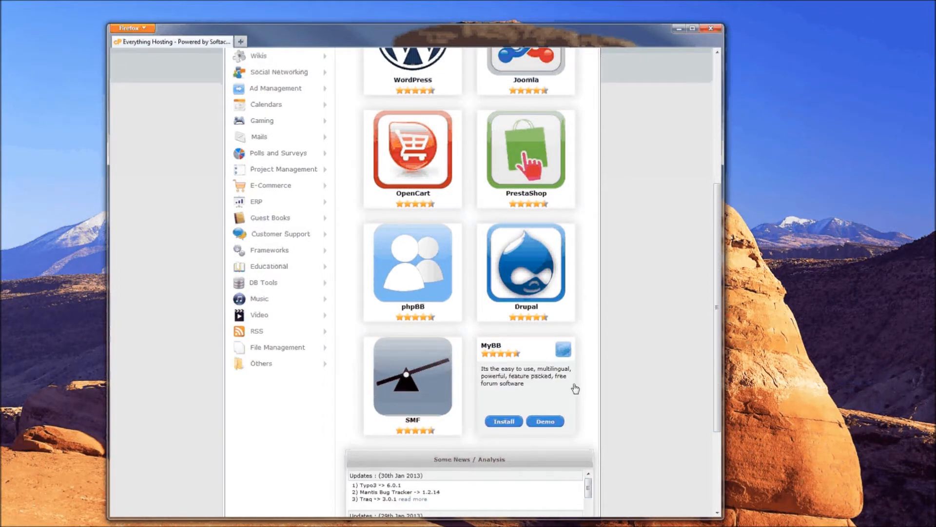
scroll(570, 386, up, 5)
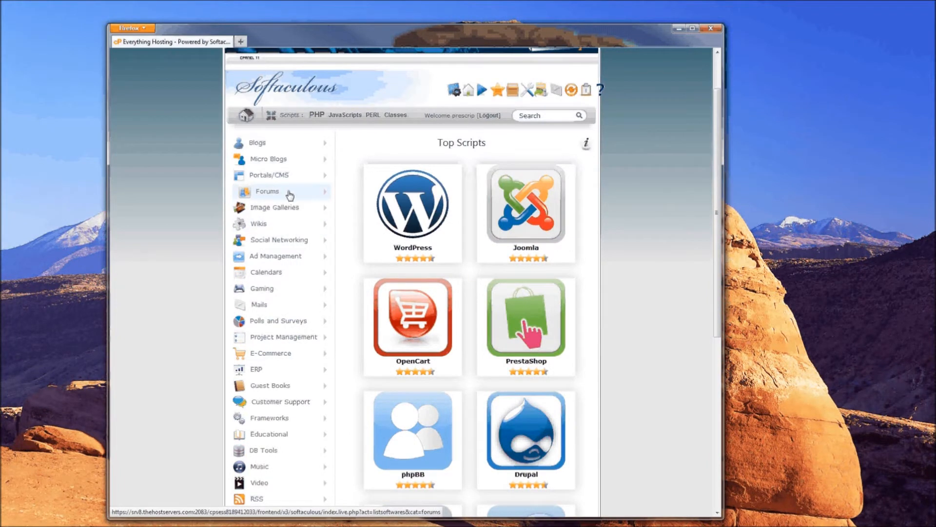
click(325, 195)
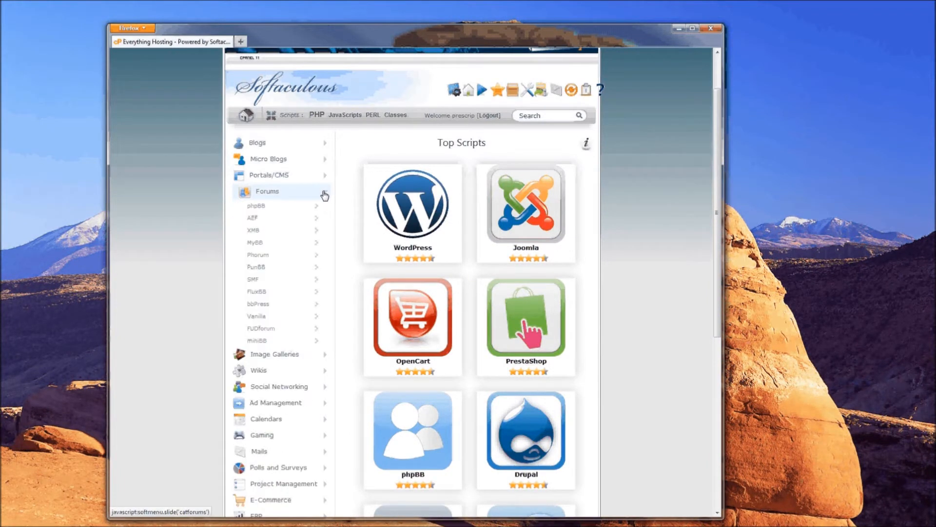
click(254, 243)
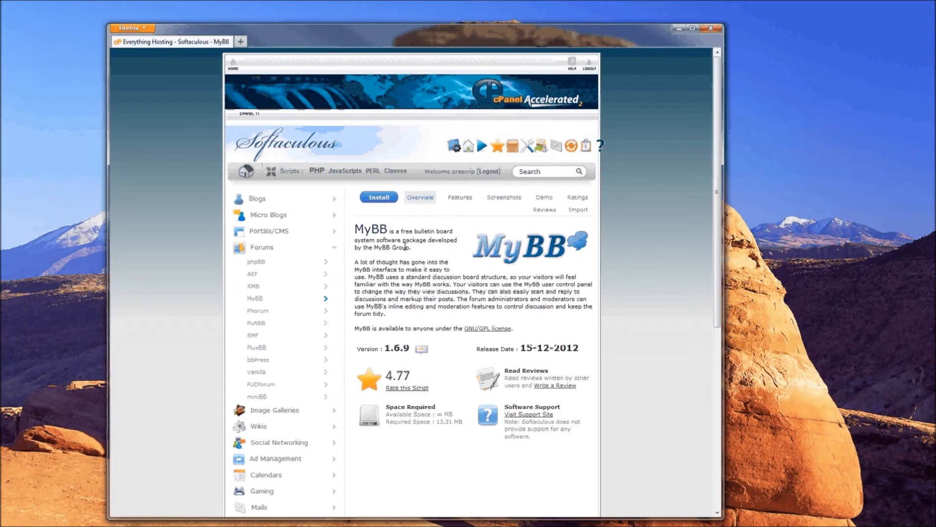
- Open MyBB's Install form and review the protocol, domain and In Directory (mybb) fields
click(378, 201)
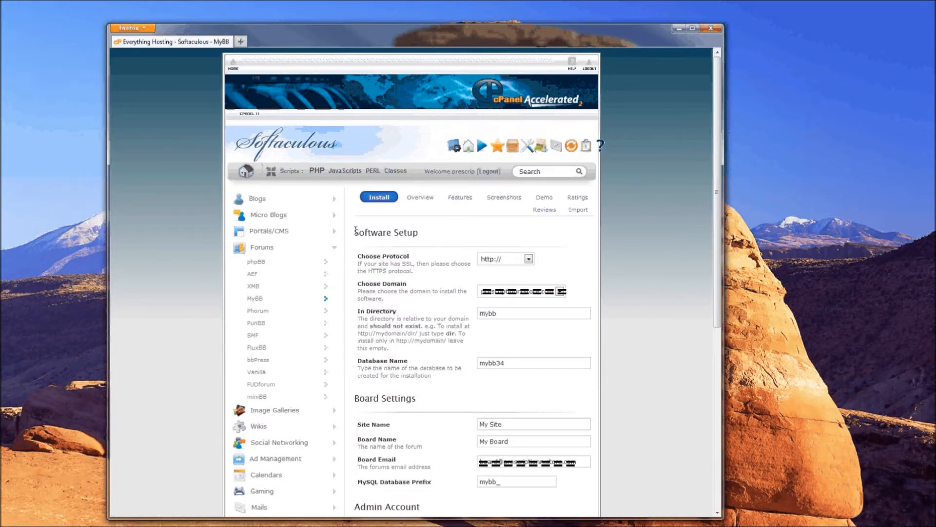
drag(356, 229, 433, 262)
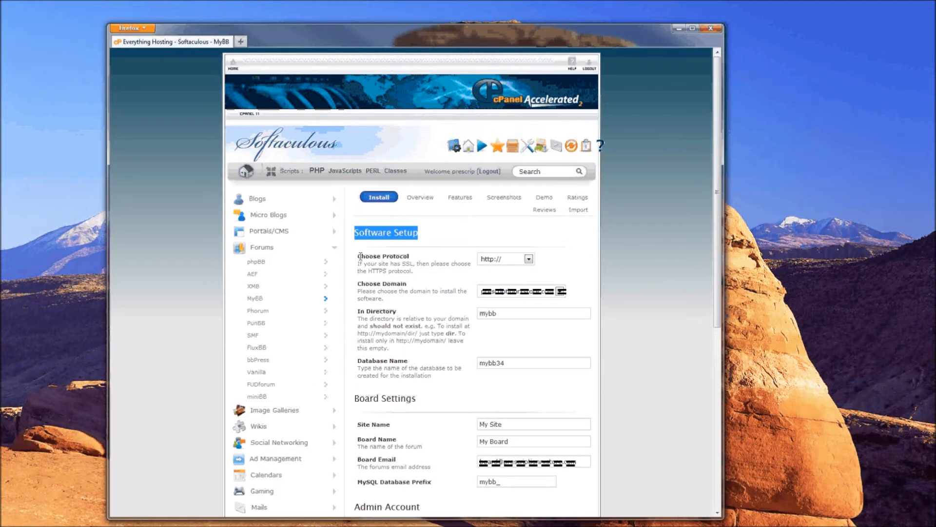
drag(359, 255, 417, 258)
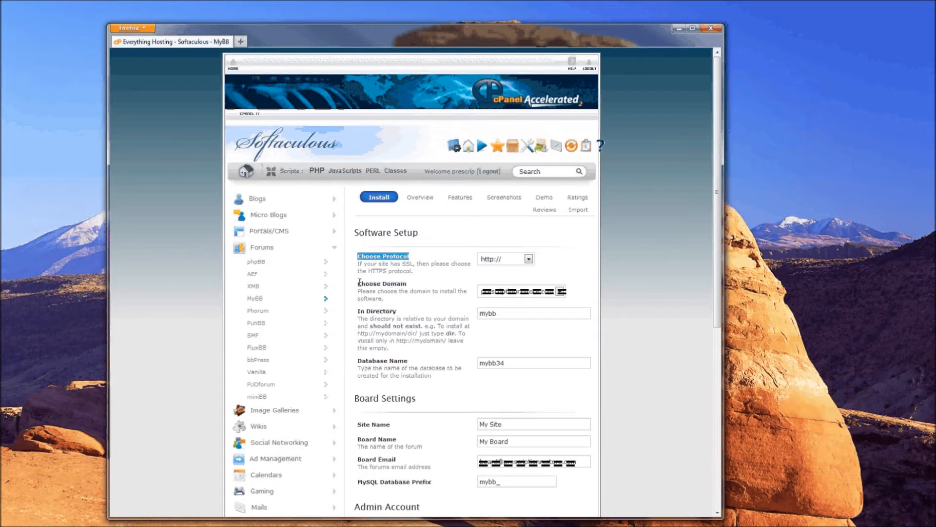
drag(359, 282, 384, 291)
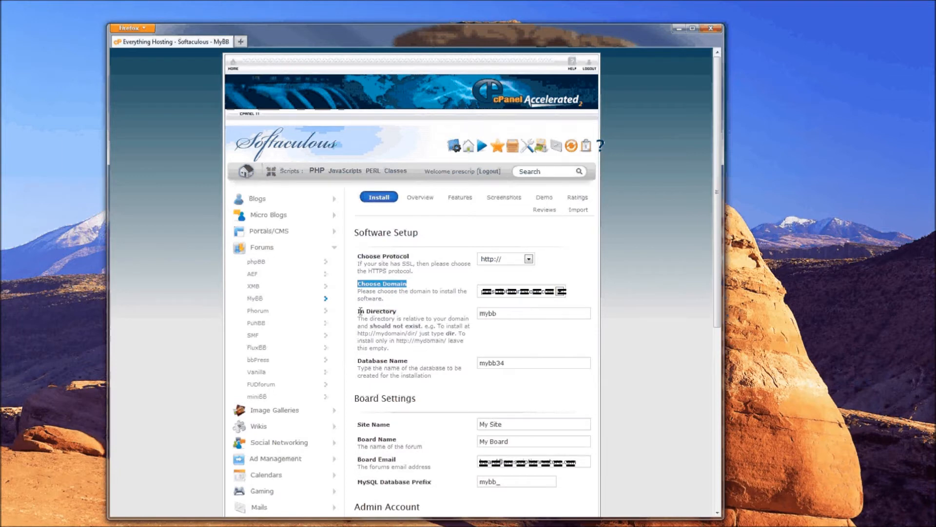
drag(358, 311, 399, 316)
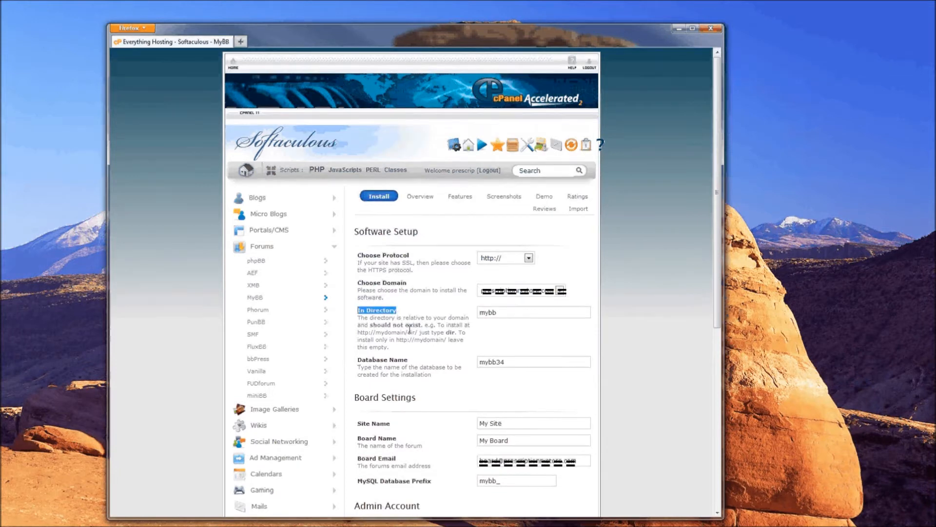
- Change the install directory from mybb to forum, leaving the database name mybb34
scroll(409, 330, down, 2)
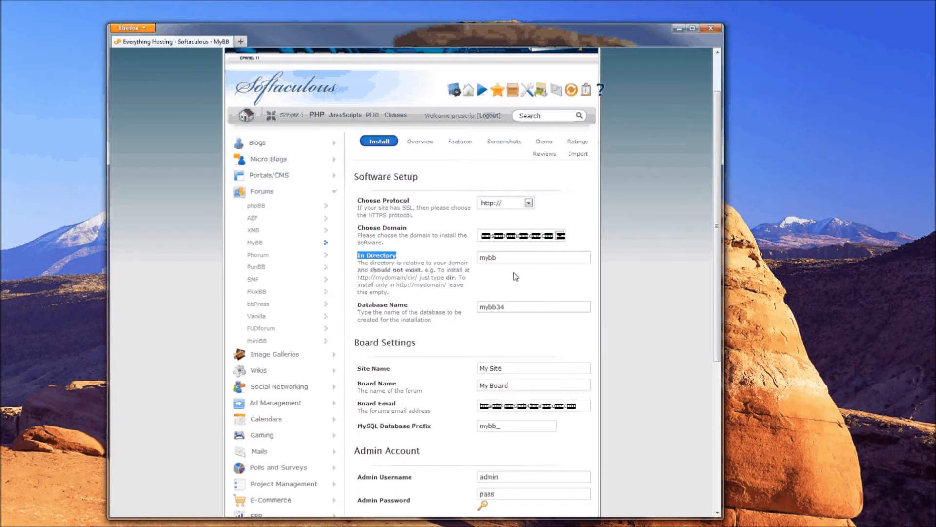
double_click(487, 257)
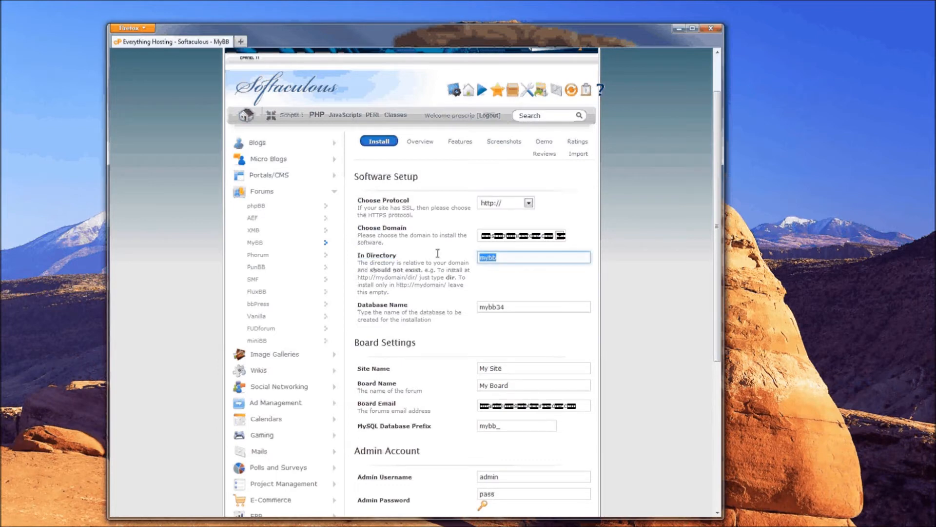
key(BackSpace)
text(forum)
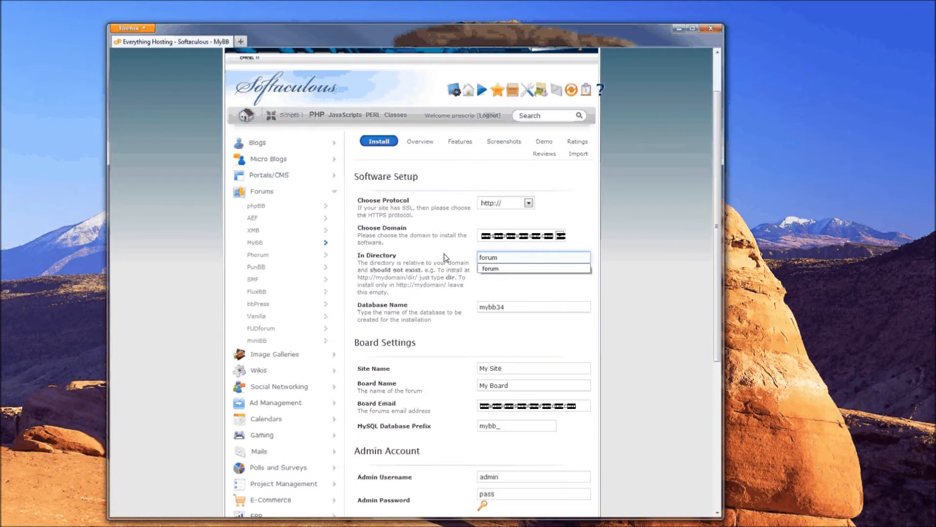
key(Down)
key(Return)
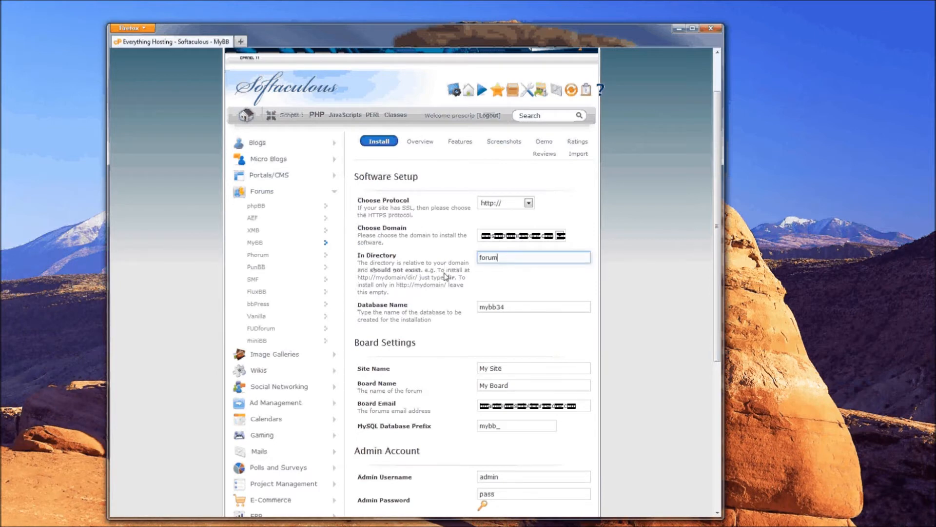
drag(356, 305, 413, 313)
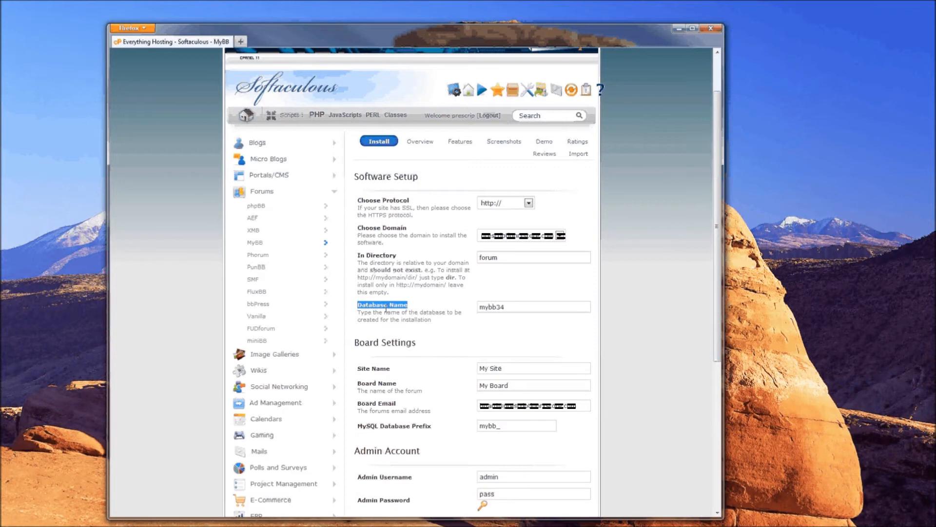
click(512, 307)
click(483, 307)
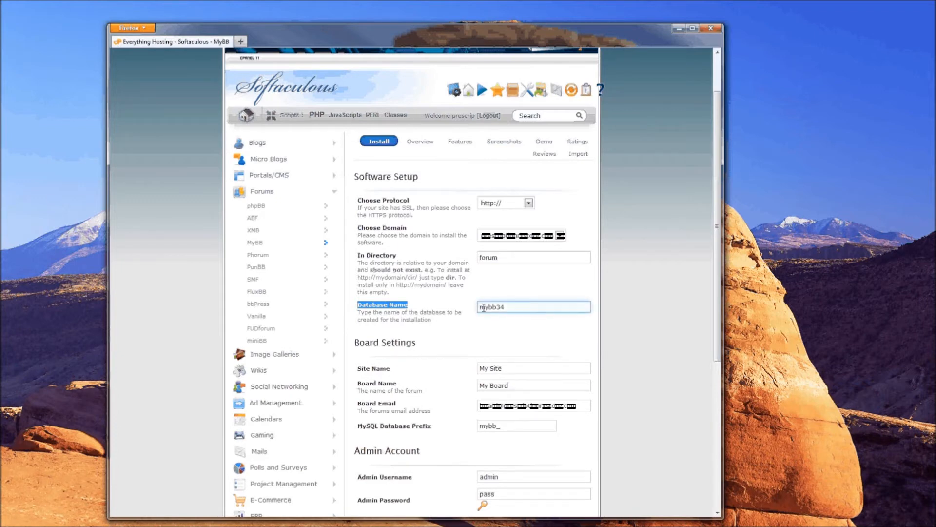
click(486, 306)
double_click(486, 307)
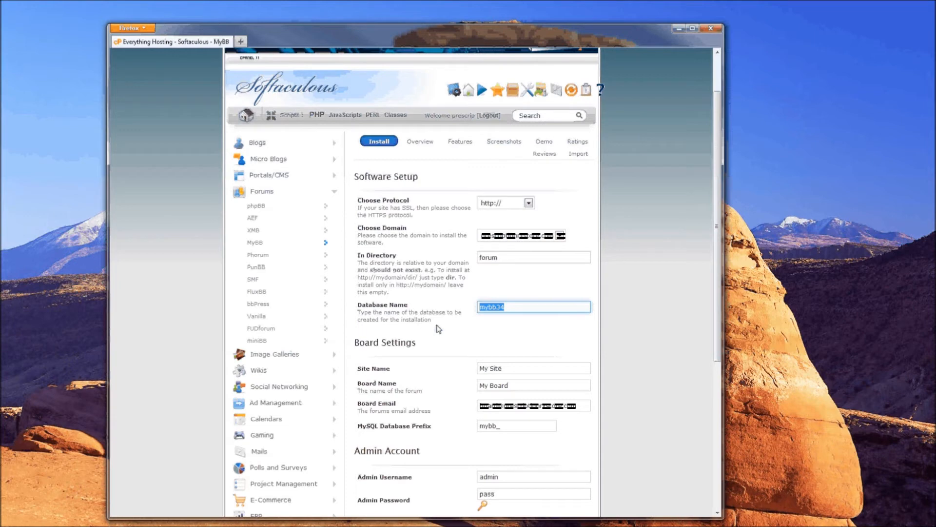
click(399, 330)
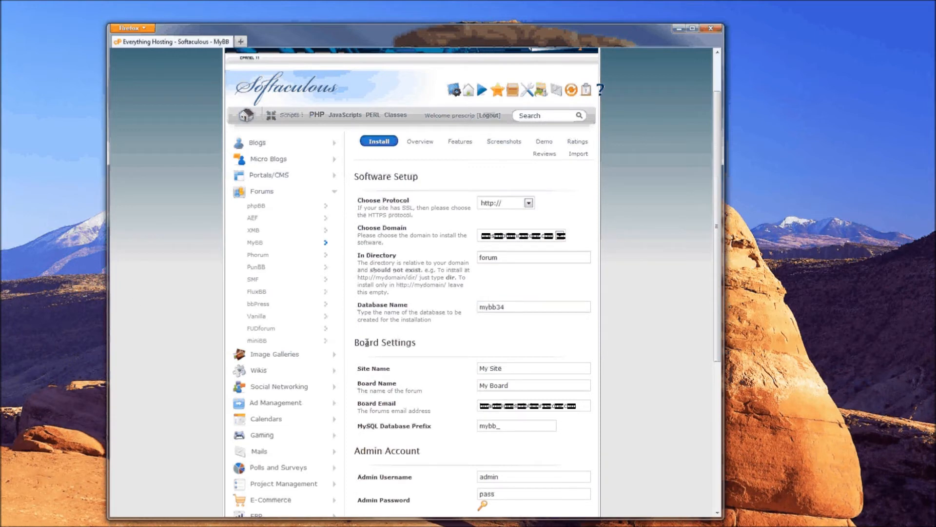
- Review the Board Settings: Site Name 'My Site', Board Name 'My Board' and Board Email
drag(356, 342, 427, 344)
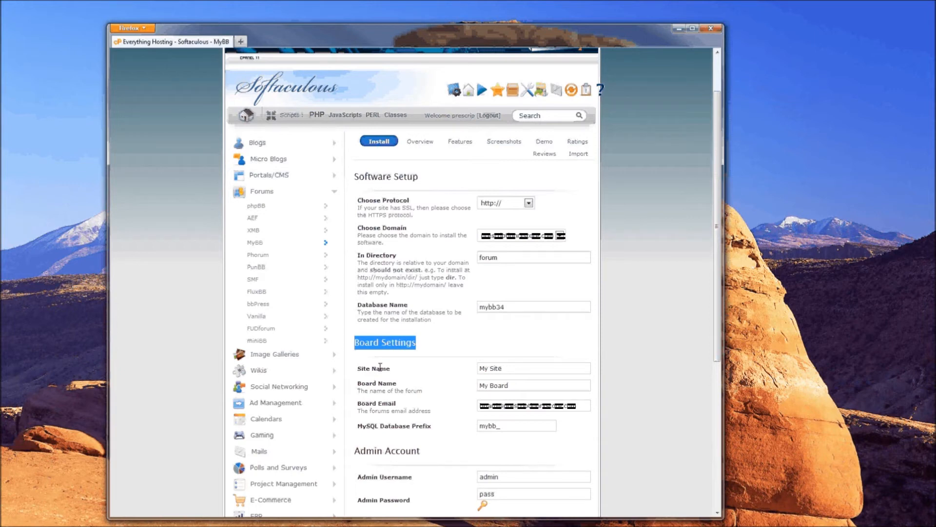
drag(358, 369, 398, 369)
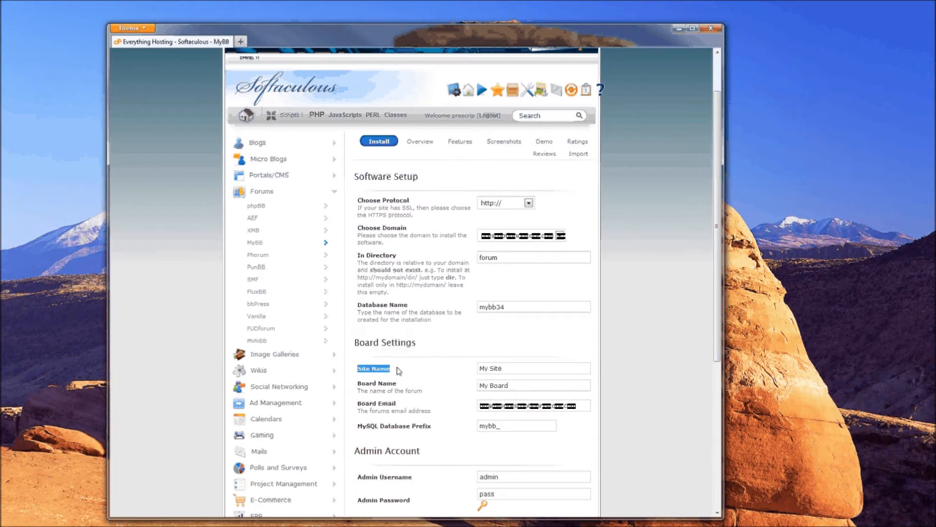
click(493, 368)
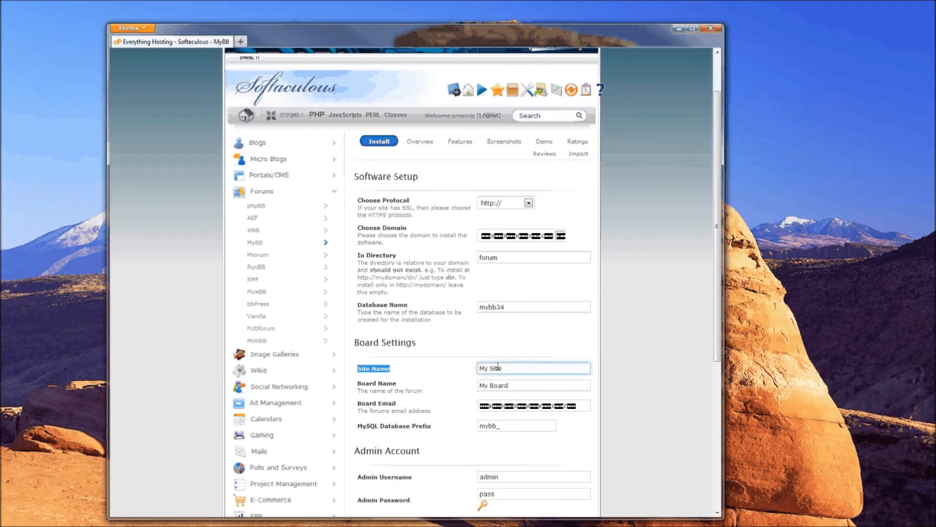
drag(362, 383, 393, 383)
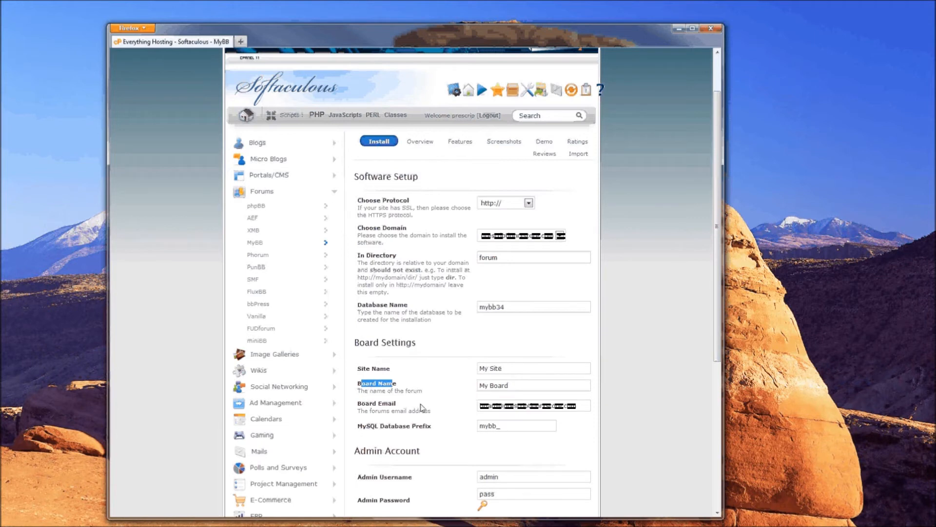
drag(358, 404, 401, 403)
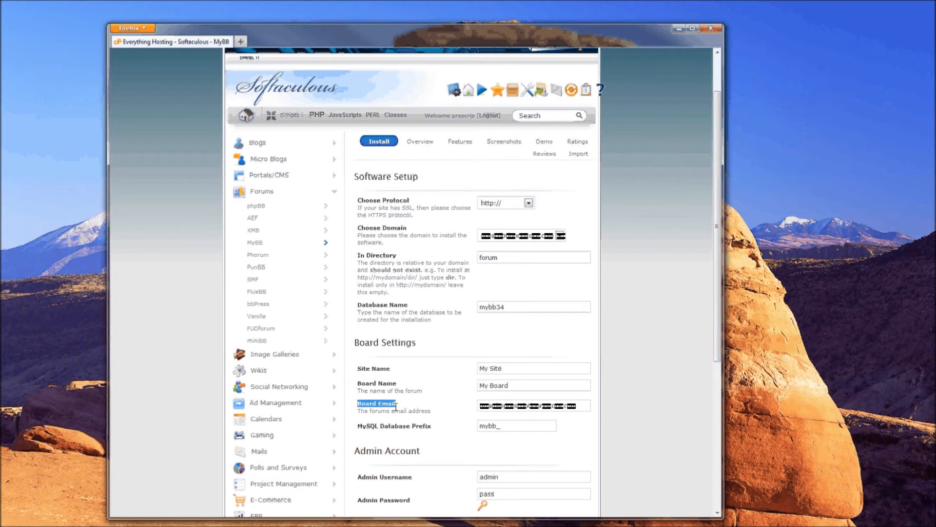
- Replace the board email with the suggested test address, keeping table prefix mybb_
click(481, 407)
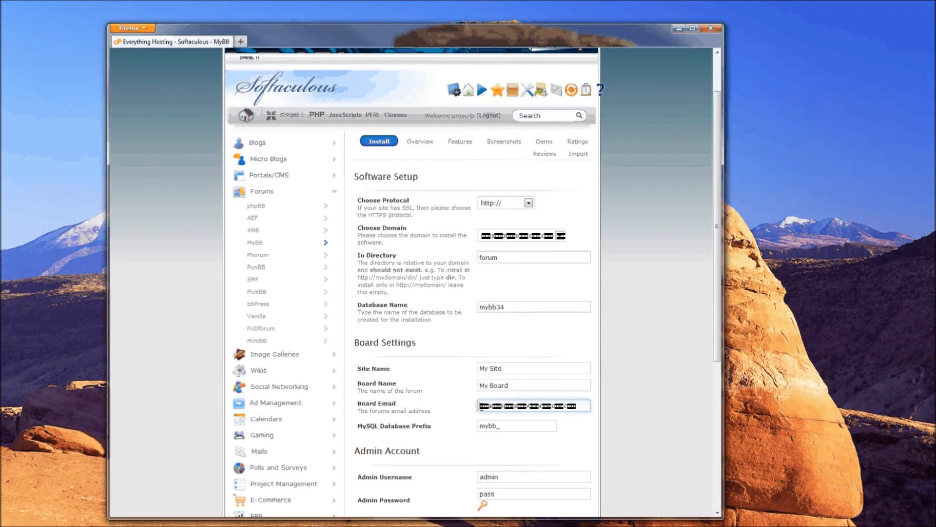
triple_click(522, 408)
text(te)
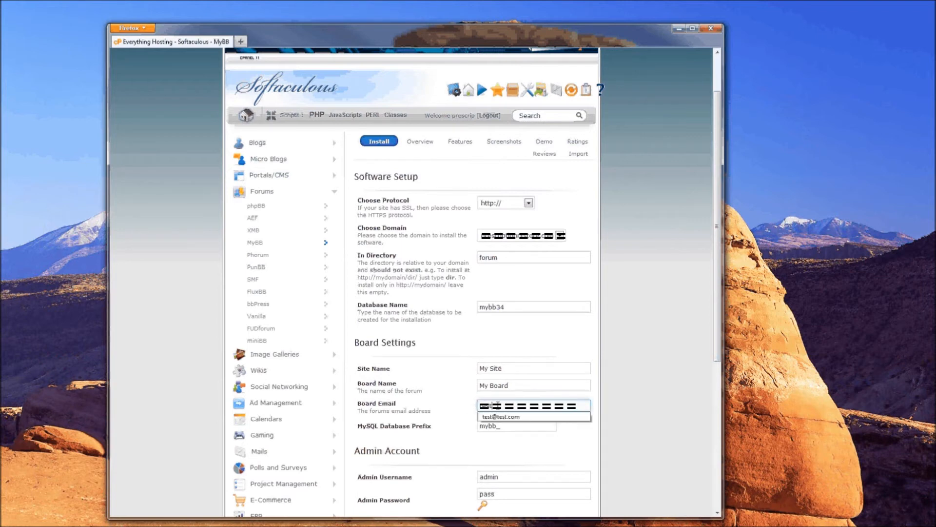
click(496, 416)
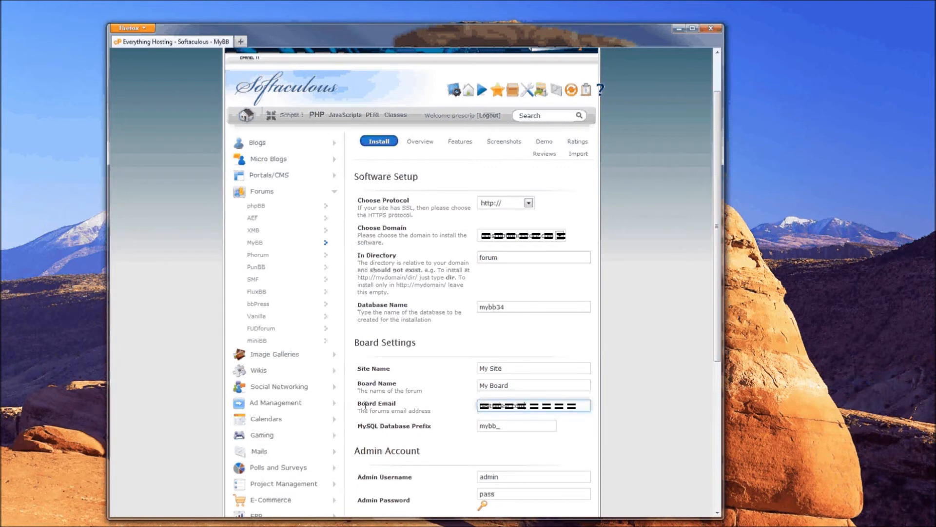
drag(362, 425, 416, 426)
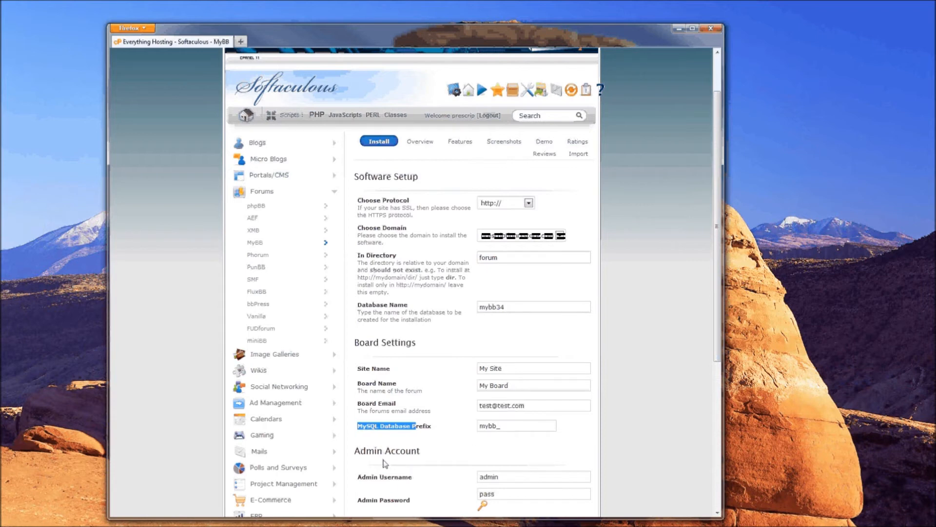
drag(354, 451, 421, 450)
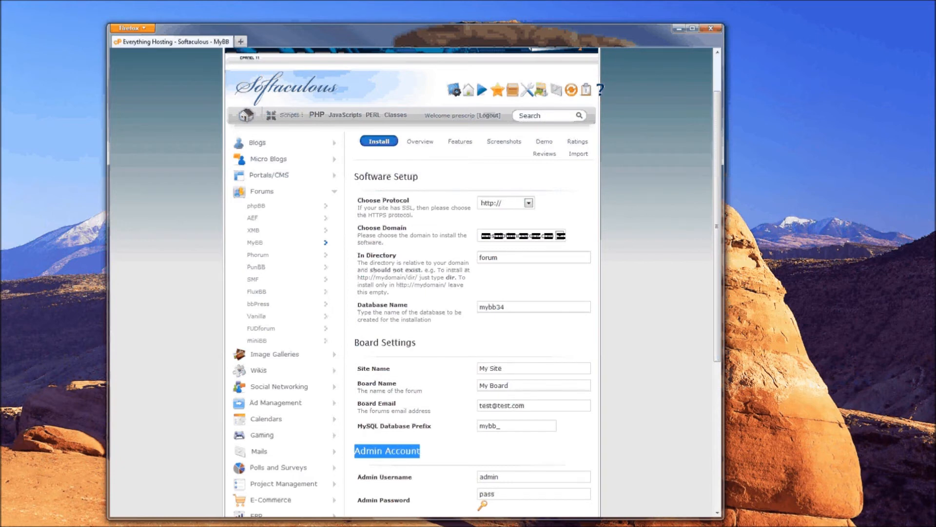
- Generate a random admin password, keeping the admin username 'admin'
scroll(356, 217, down, 5)
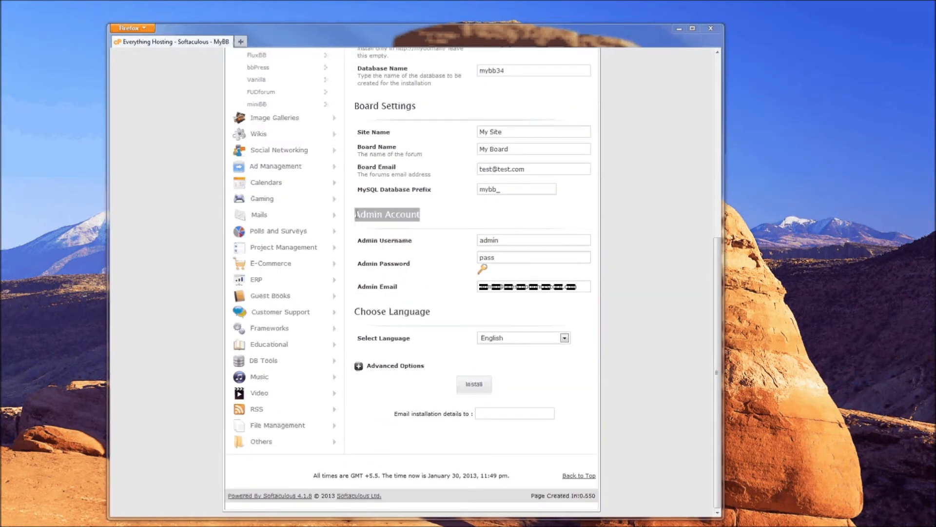
drag(357, 214, 405, 214)
drag(358, 240, 403, 251)
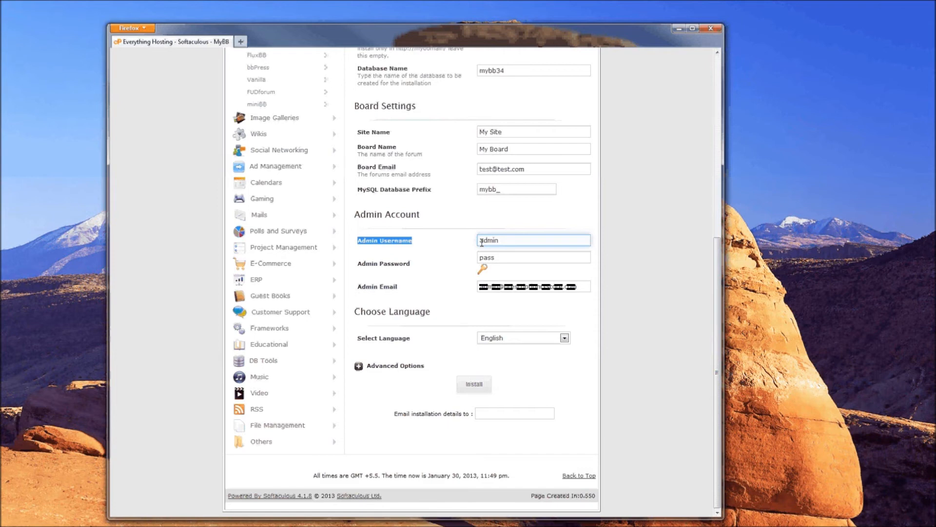
triple_click(369, 261)
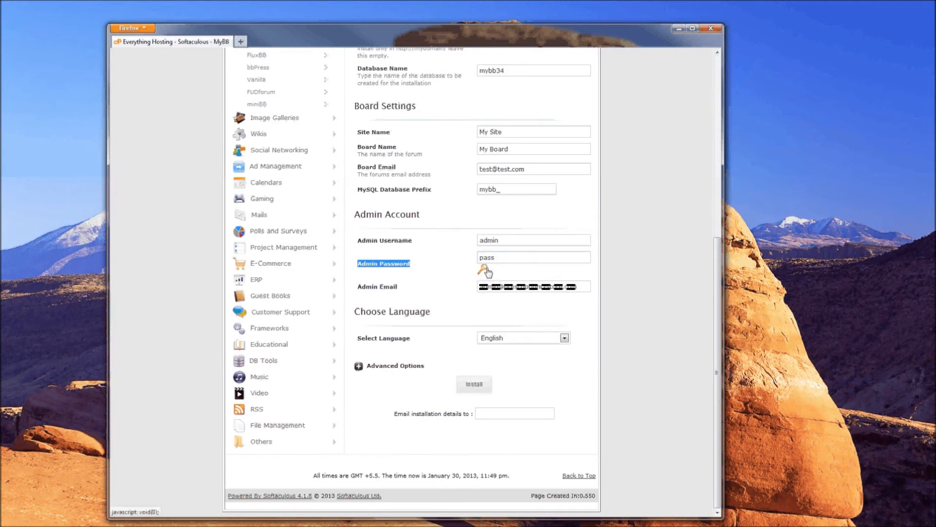
click(483, 270)
click(483, 269)
click(484, 270)
click(498, 257)
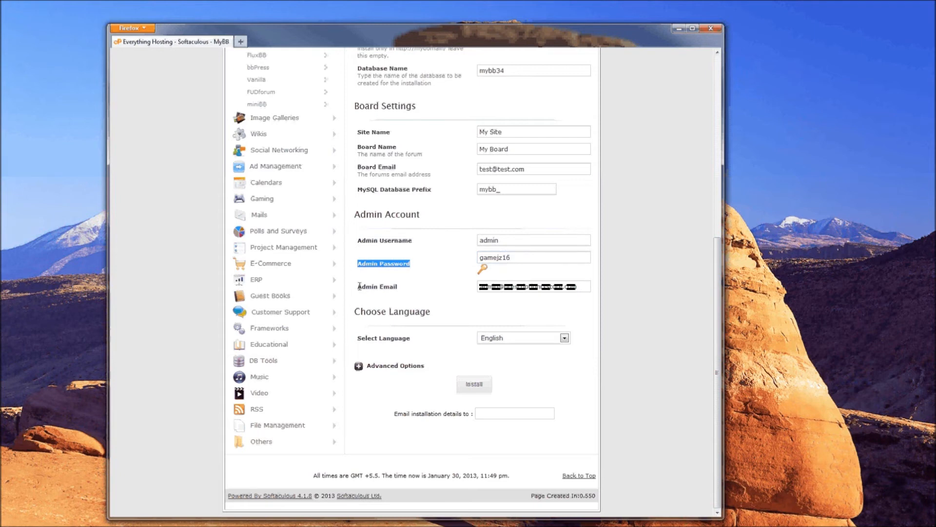
- Replace the admin email with the suggested test address
drag(359, 286, 397, 288)
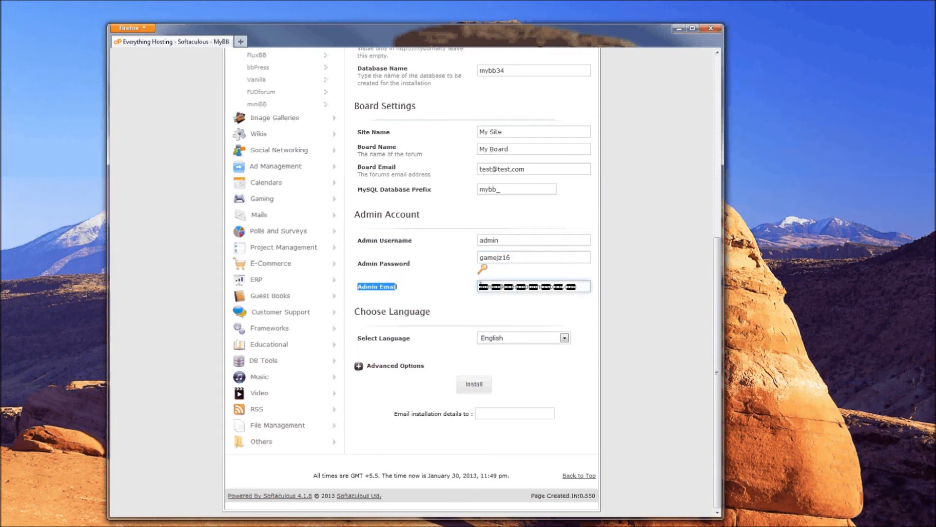
drag(481, 285, 597, 290)
text(test)
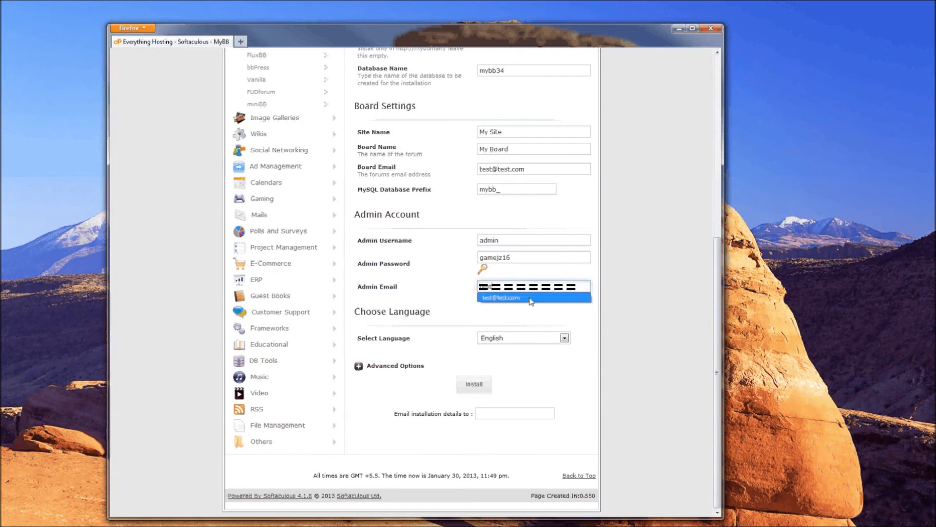
click(517, 297)
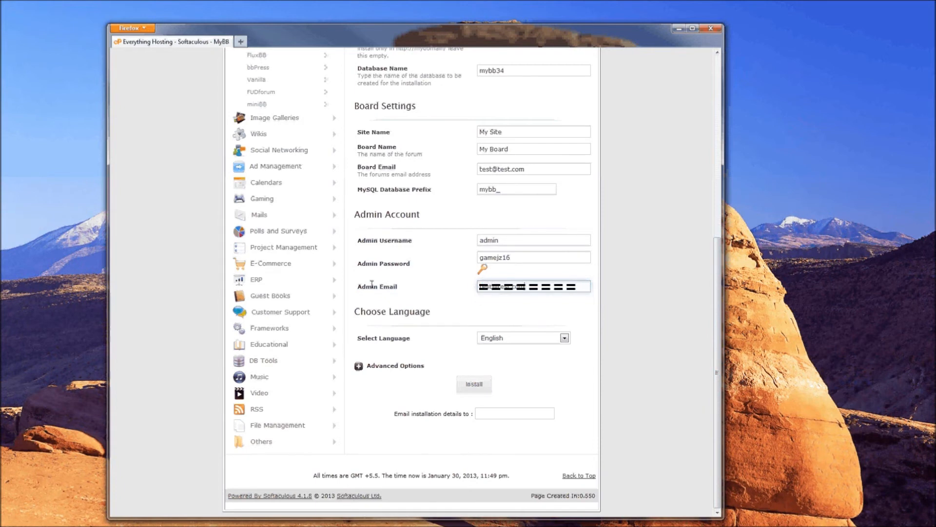
drag(367, 287, 385, 287)
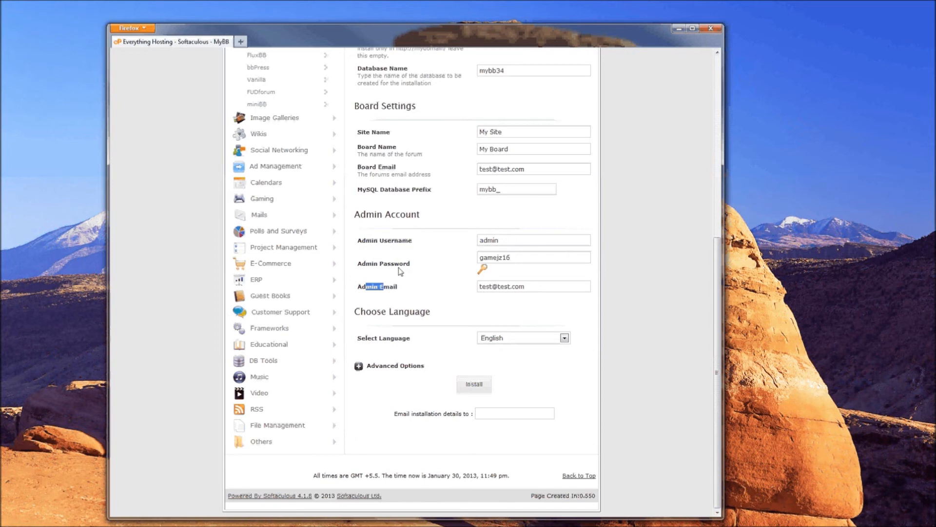
click(362, 288)
drag(363, 287, 408, 289)
drag(356, 316, 441, 314)
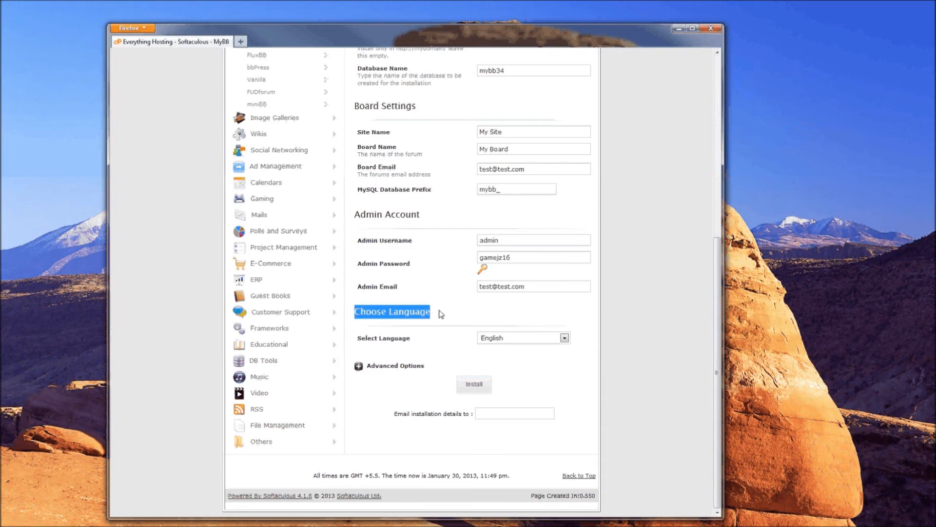
- Keep English as the forum language and expand Advanced Options
click(565, 339)
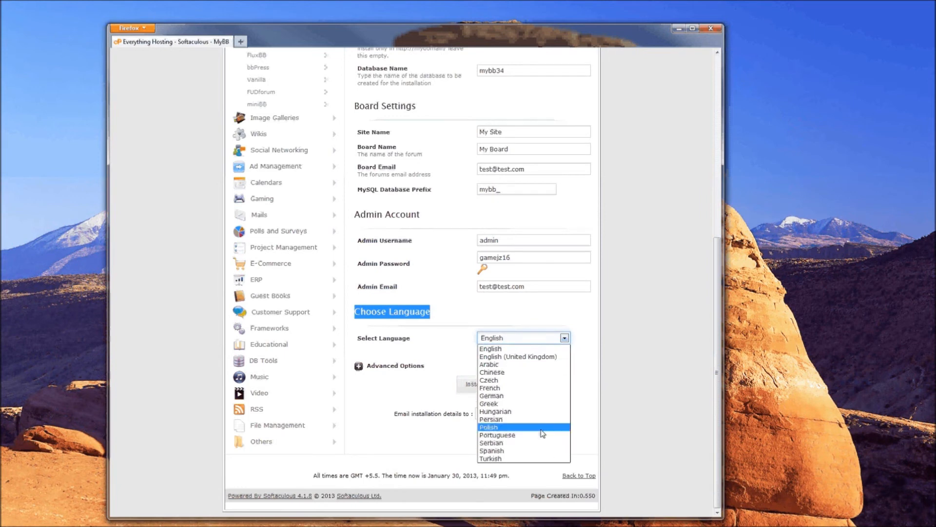
click(512, 349)
click(423, 345)
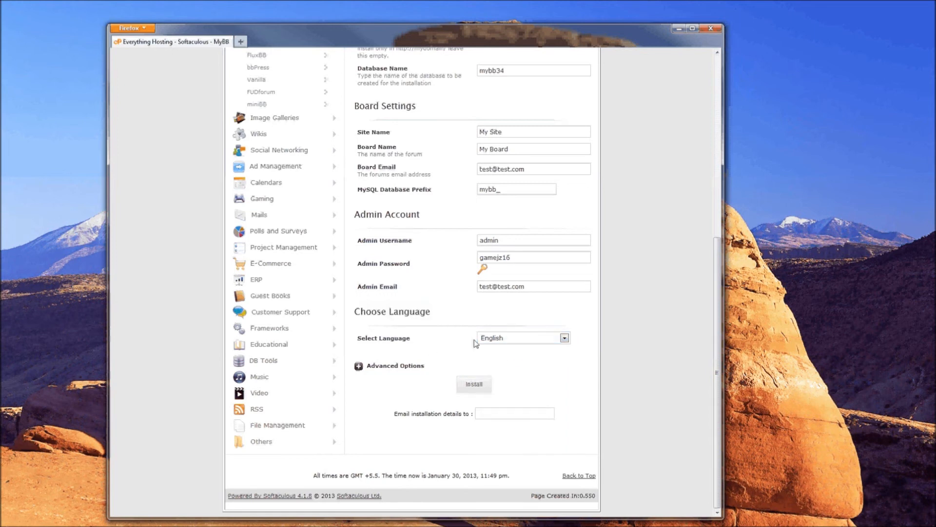
click(366, 366)
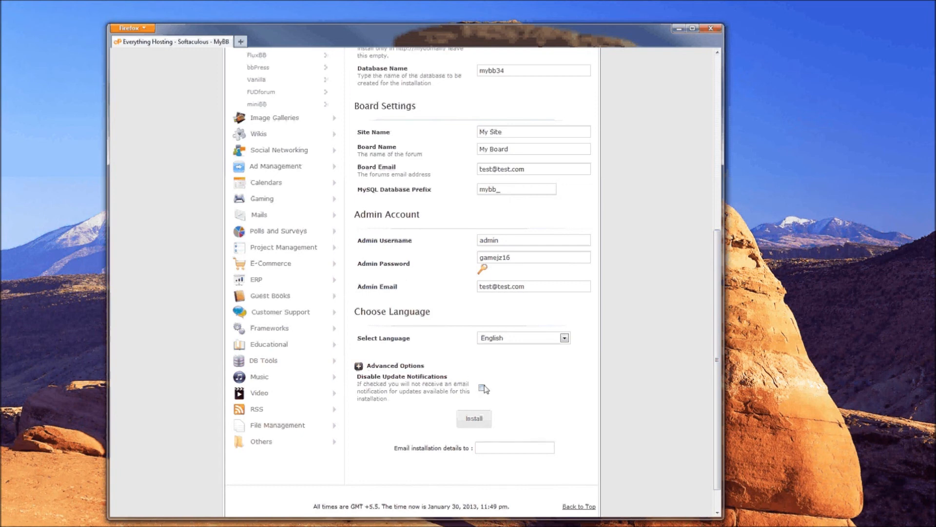
- Collapse Advanced Options and leave the installation-details email field blank
click(360, 366)
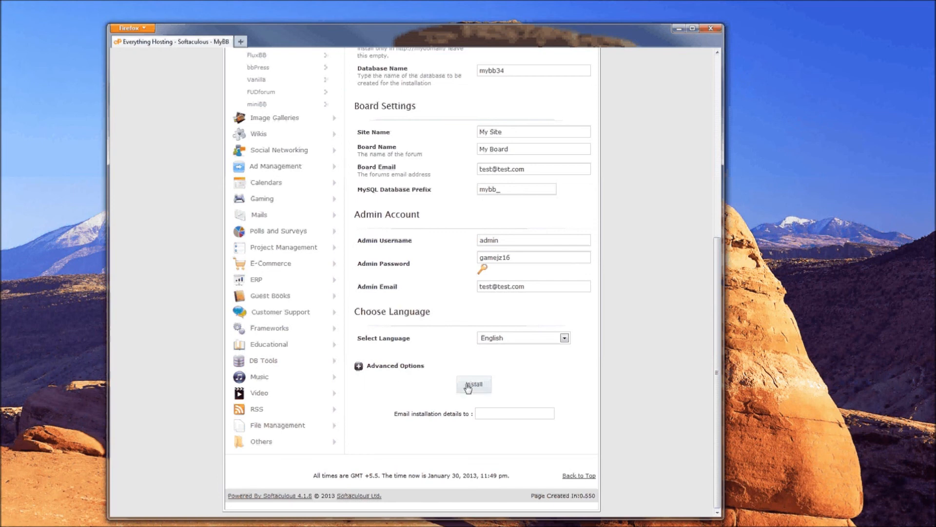
drag(394, 414, 471, 414)
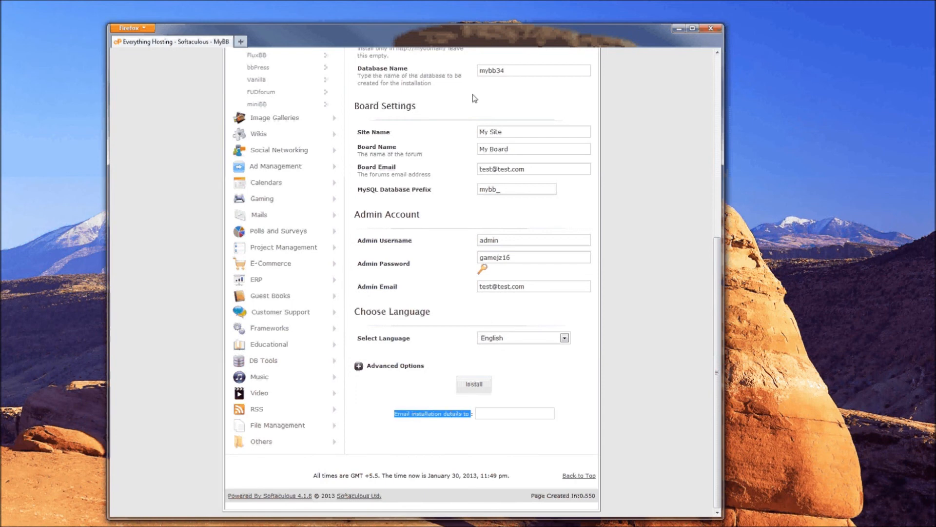
click(490, 415)
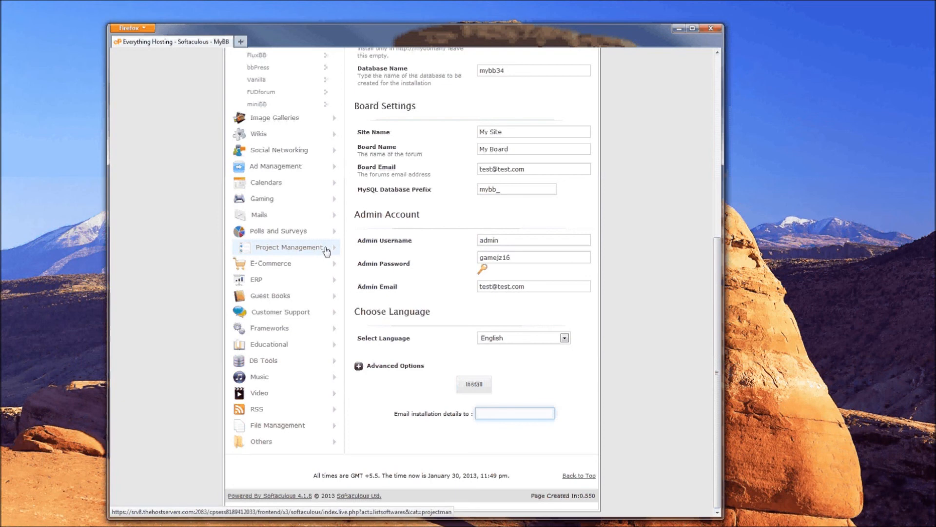
drag(395, 413, 455, 413)
click(432, 396)
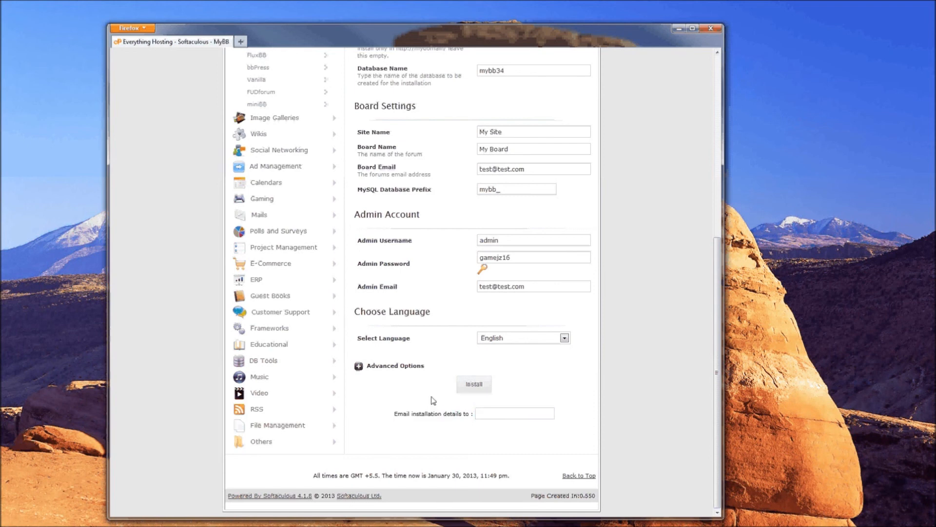
- Run the MyBB installation and follow its progress until the Congratulations page appears
click(471, 385)
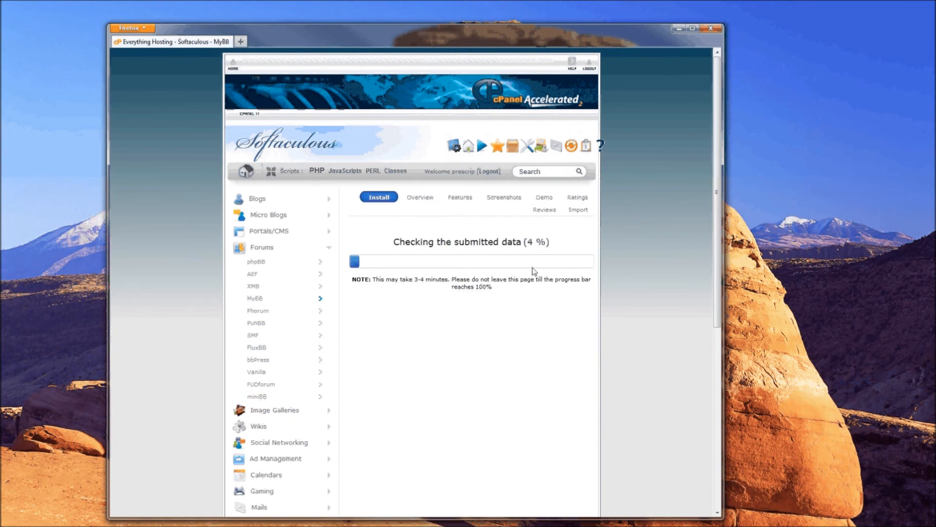
drag(531, 243, 548, 242)
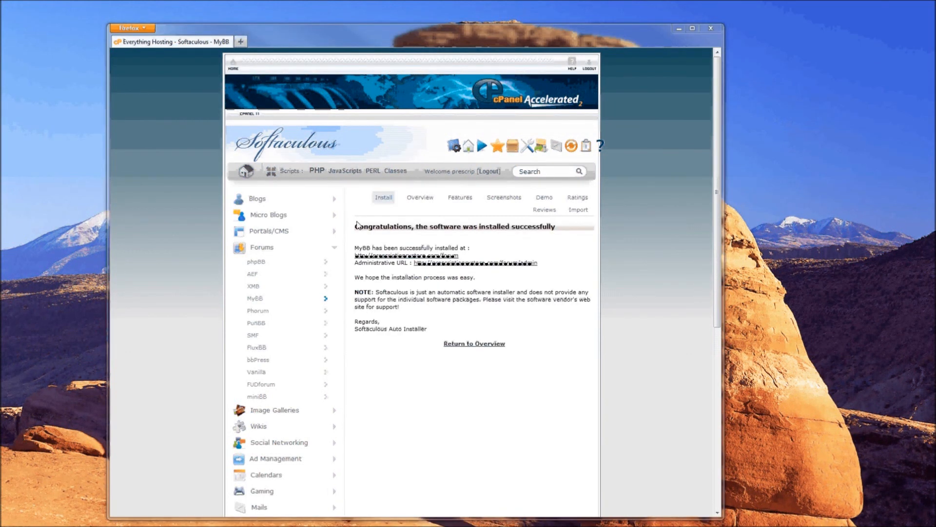
drag(355, 228, 577, 228)
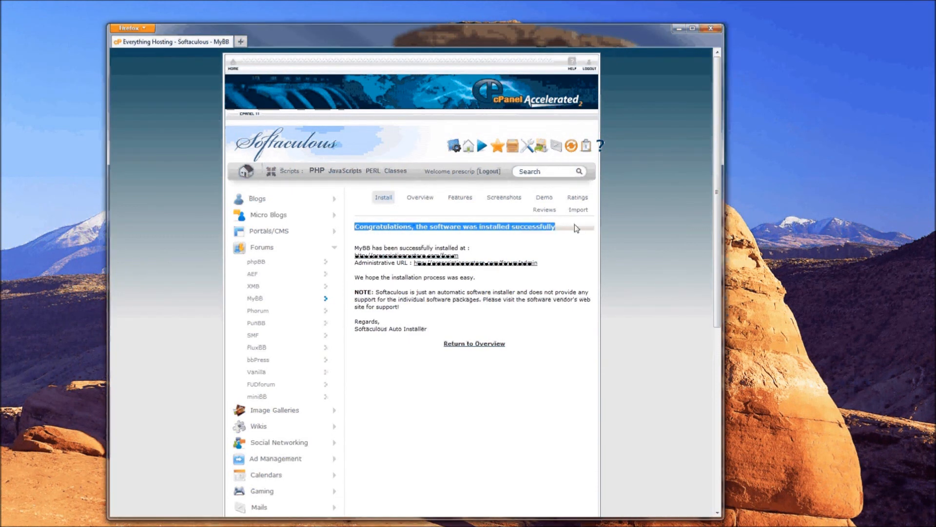